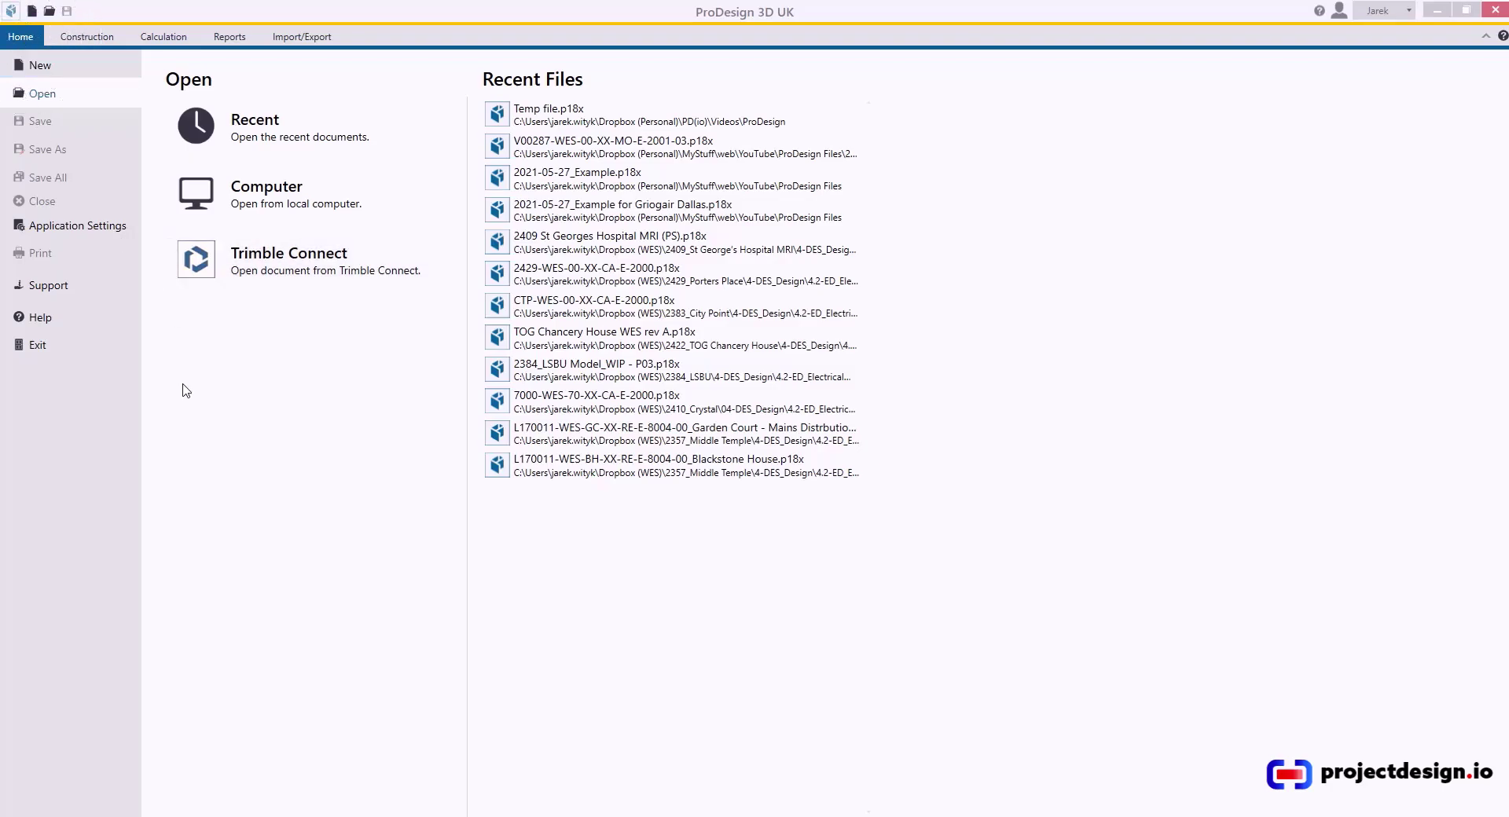
Step: Open Application Settings, move the dialog higher, and show the Drawing settings page
click(83, 229)
drag(676, 211, 624, 86)
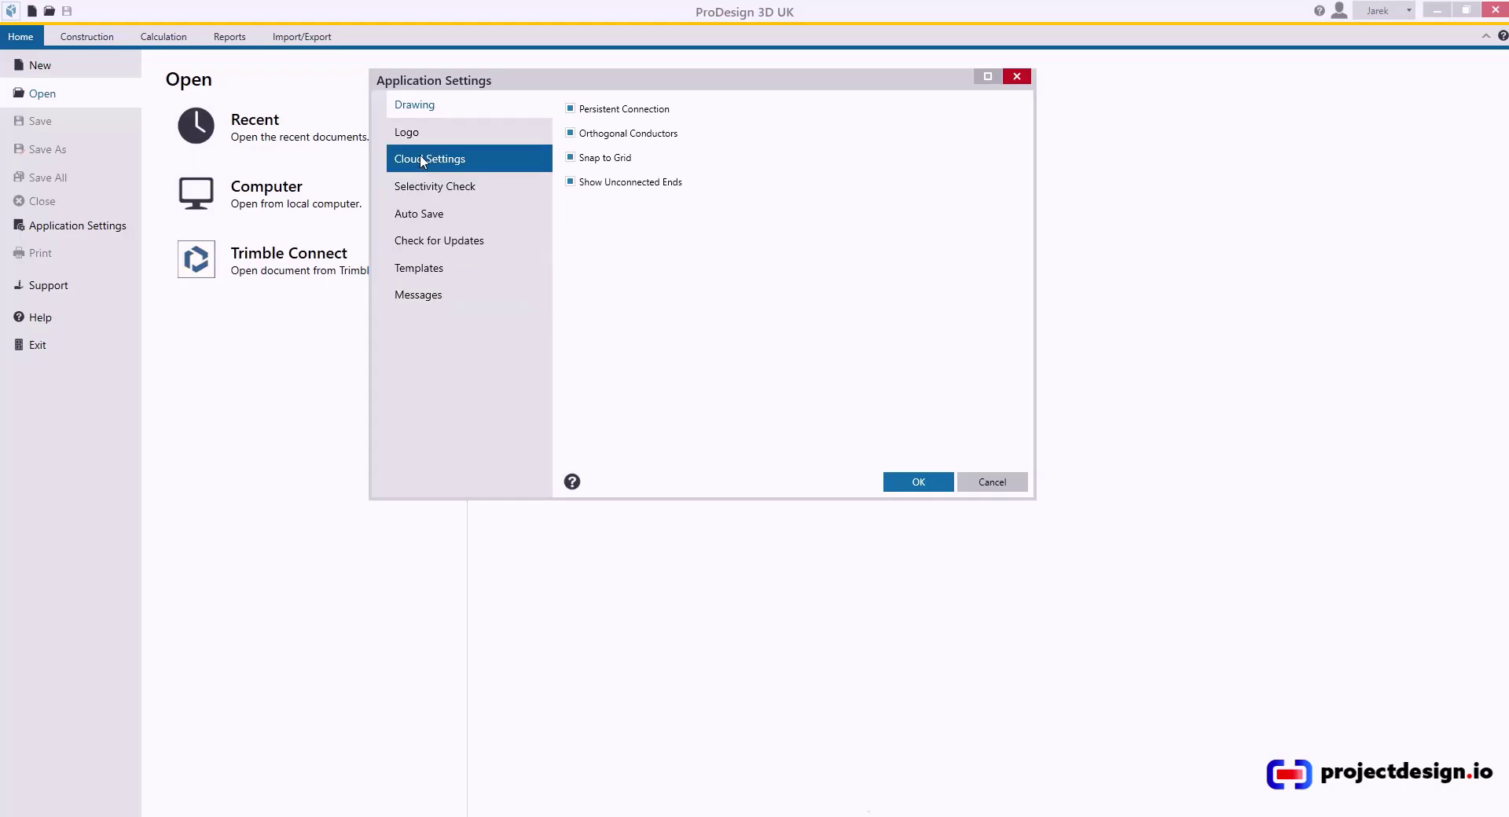
click(417, 107)
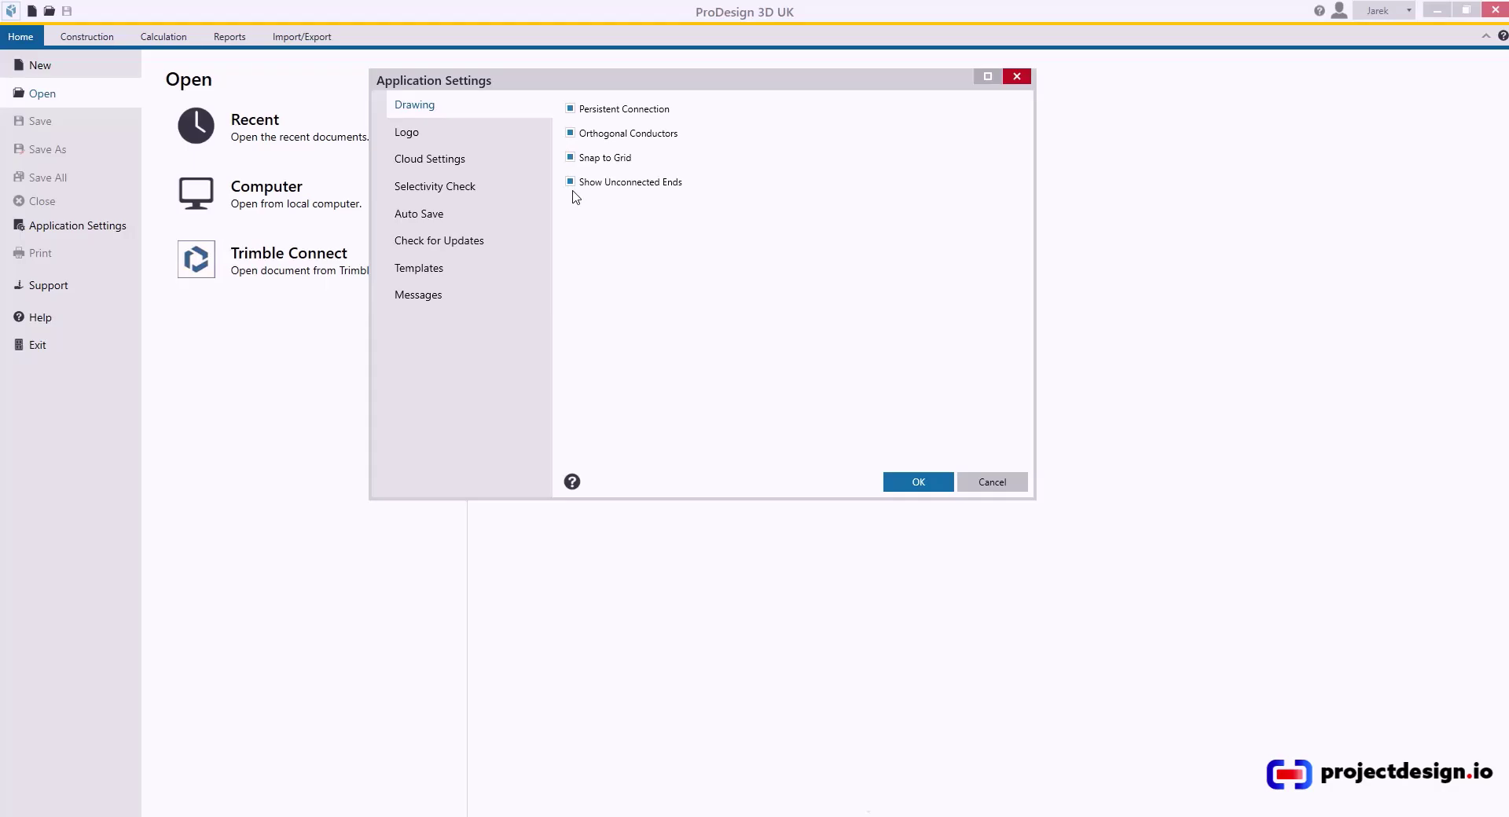
Step: On the Logo page, copy the C:\Trimble2021\ProDesign\Reports\ path and bring up File Explorer
click(448, 146)
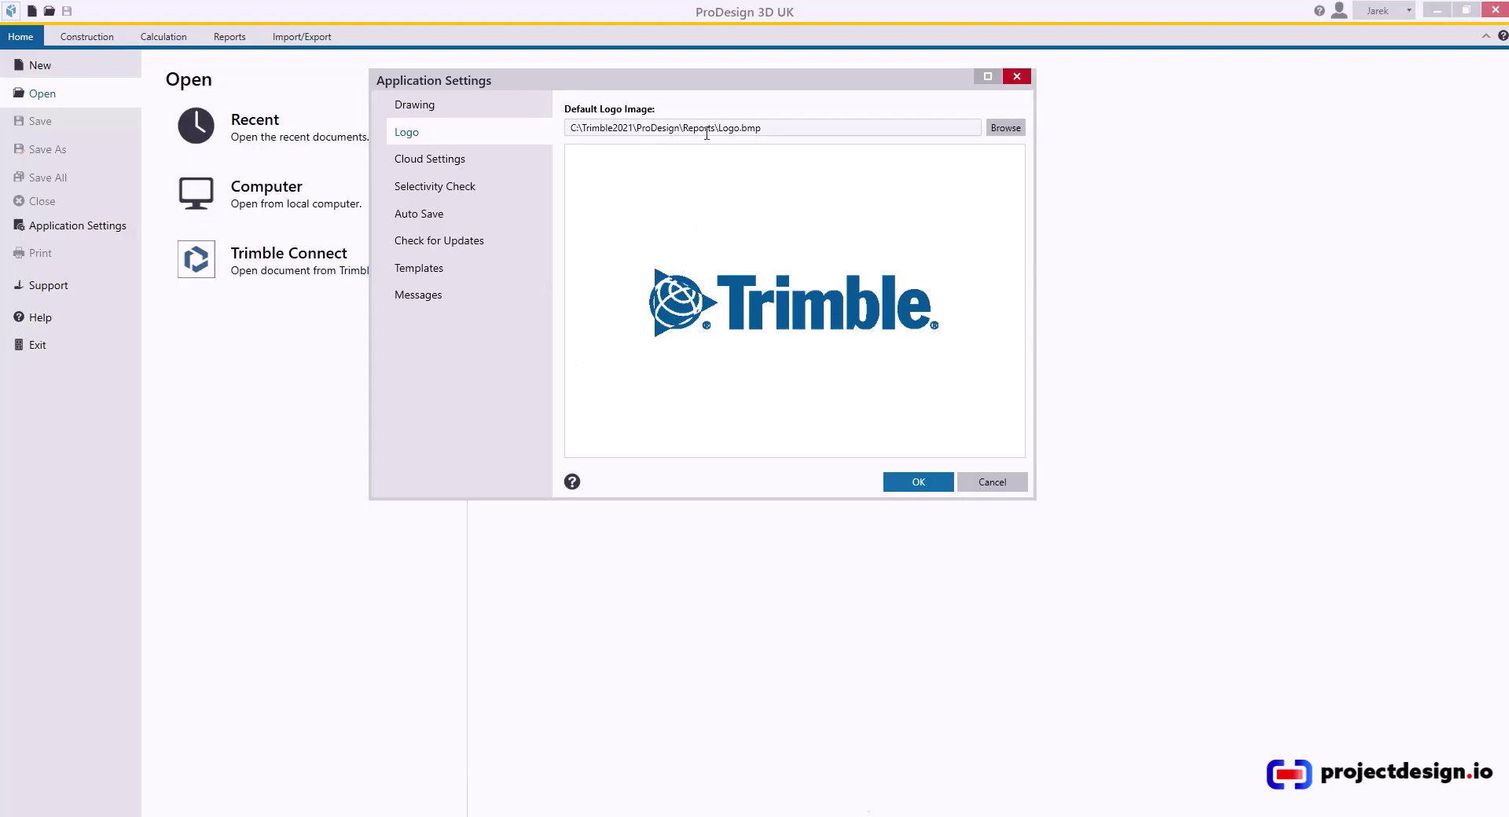
drag(718, 128, 561, 132)
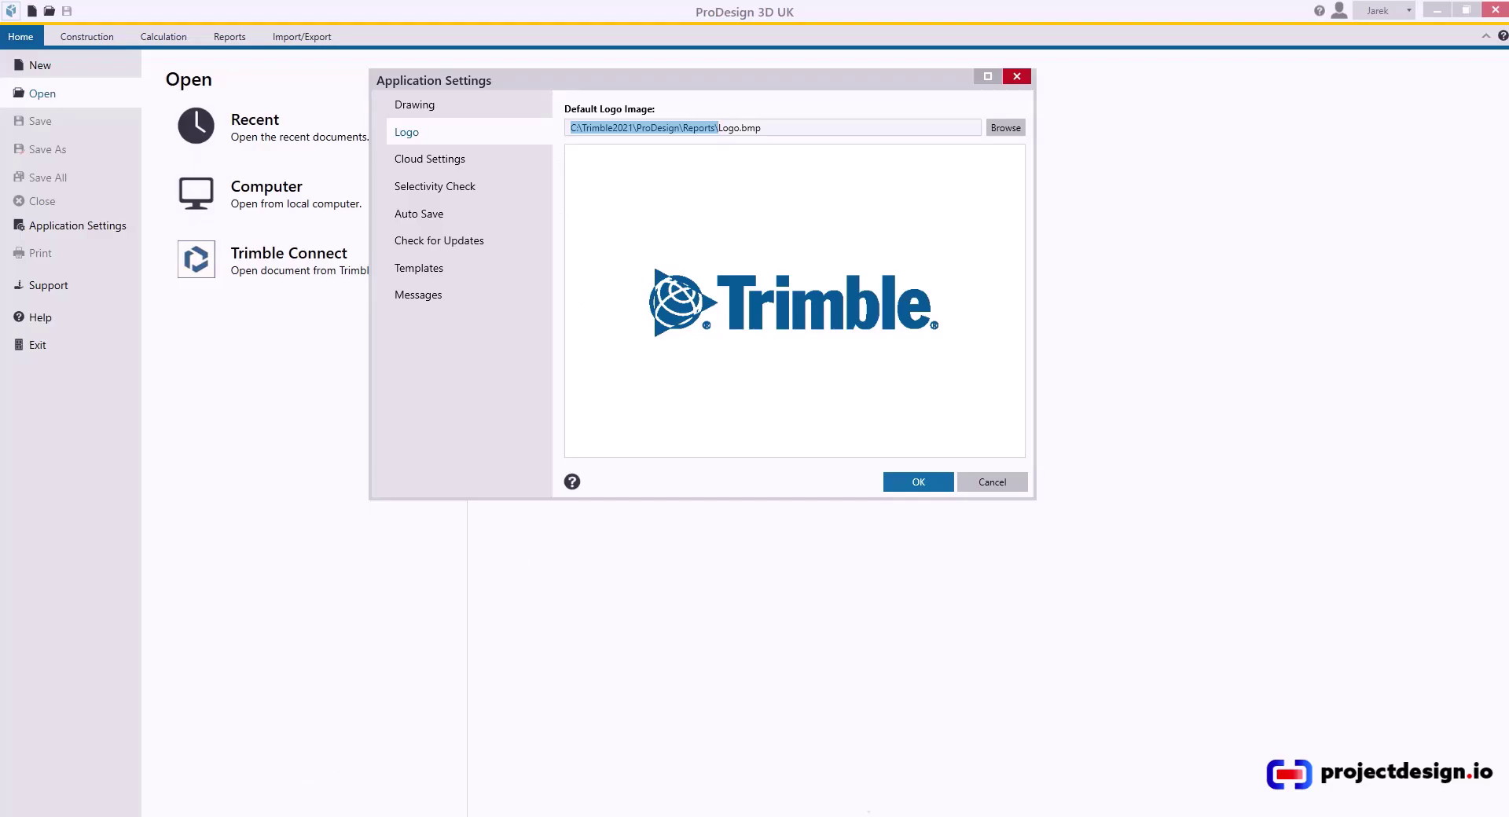
click(118, 774)
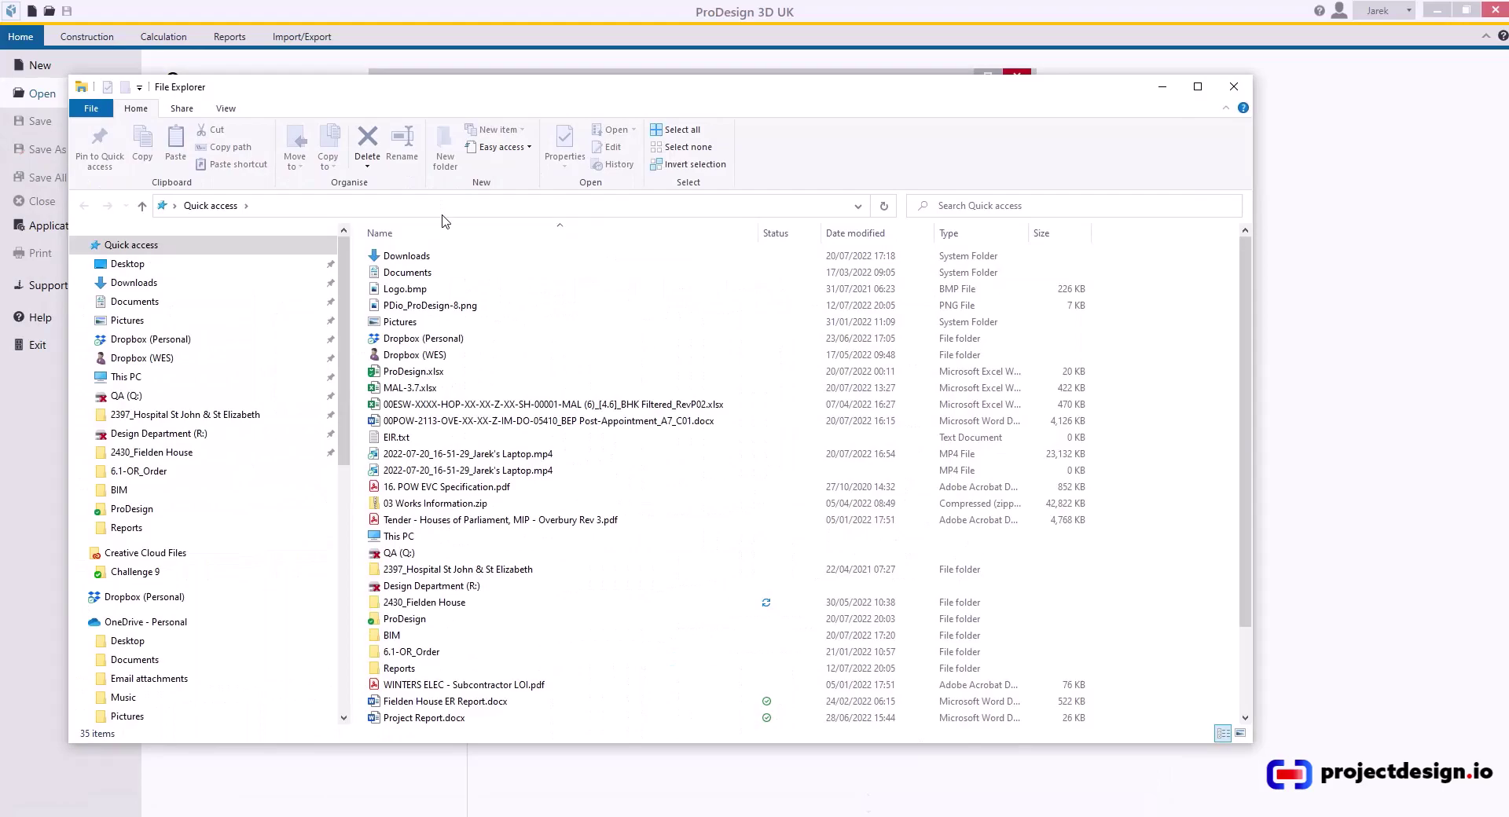
Step: Go to C:\Trimble2021\ProDesign\Reports\ in File Explorer and look through its files
click(442, 213)
text(C:\Trimble2021\ProDesign\Reports\)
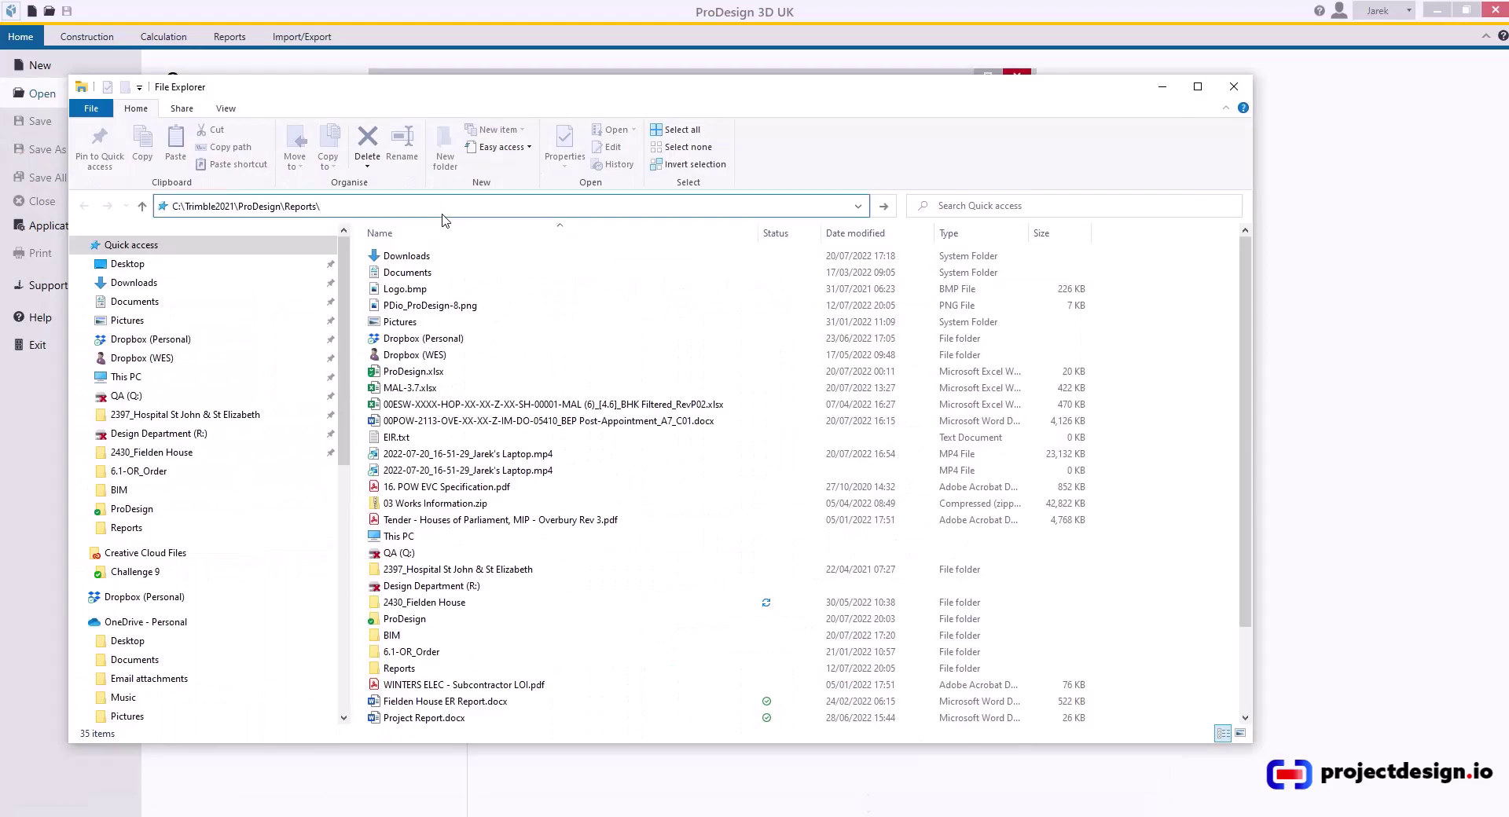
key(Return)
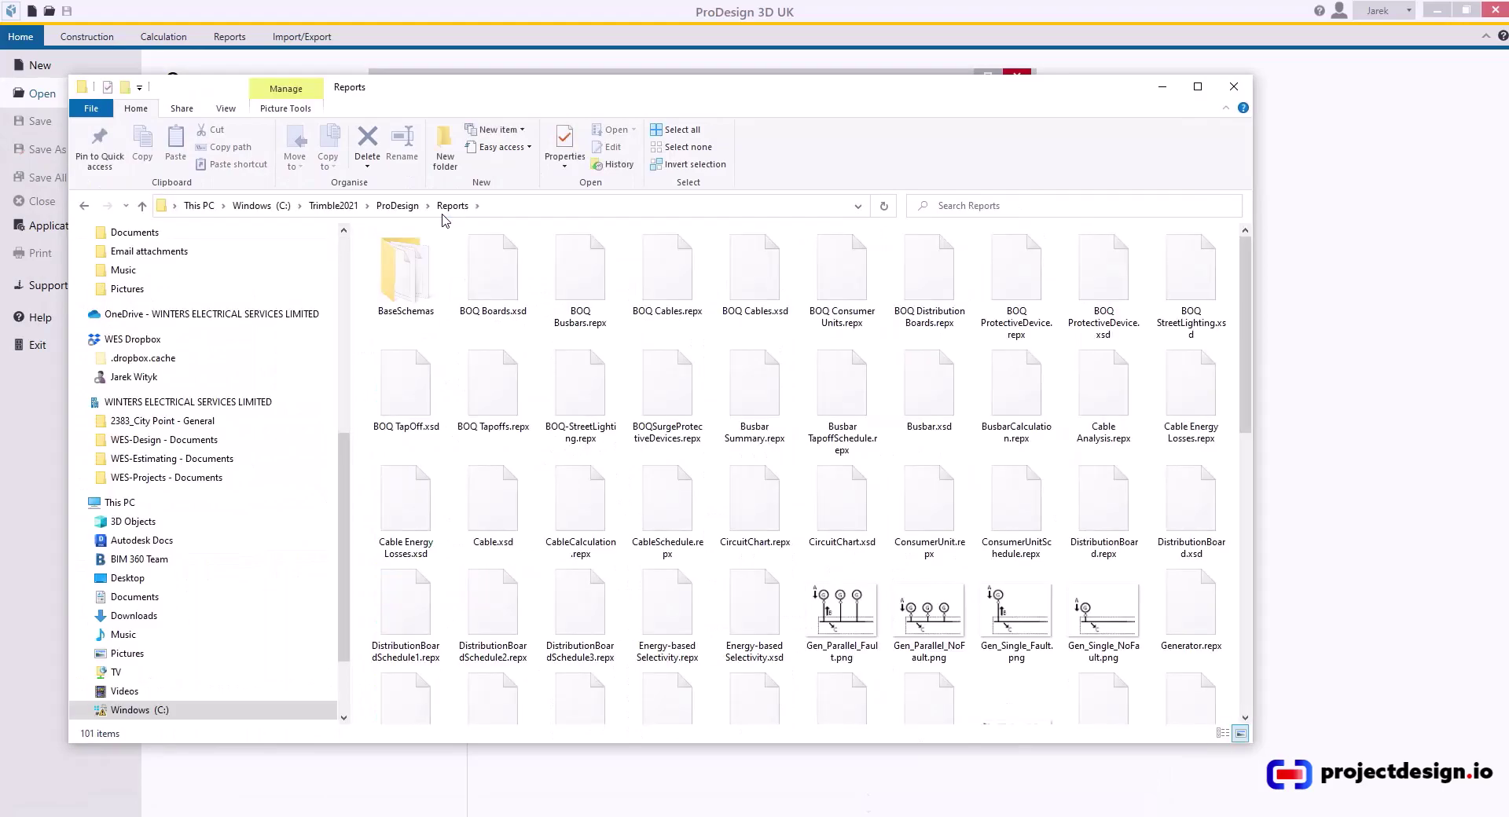
scroll(1037, 385, down, 5)
scroll(1029, 378, up, 2)
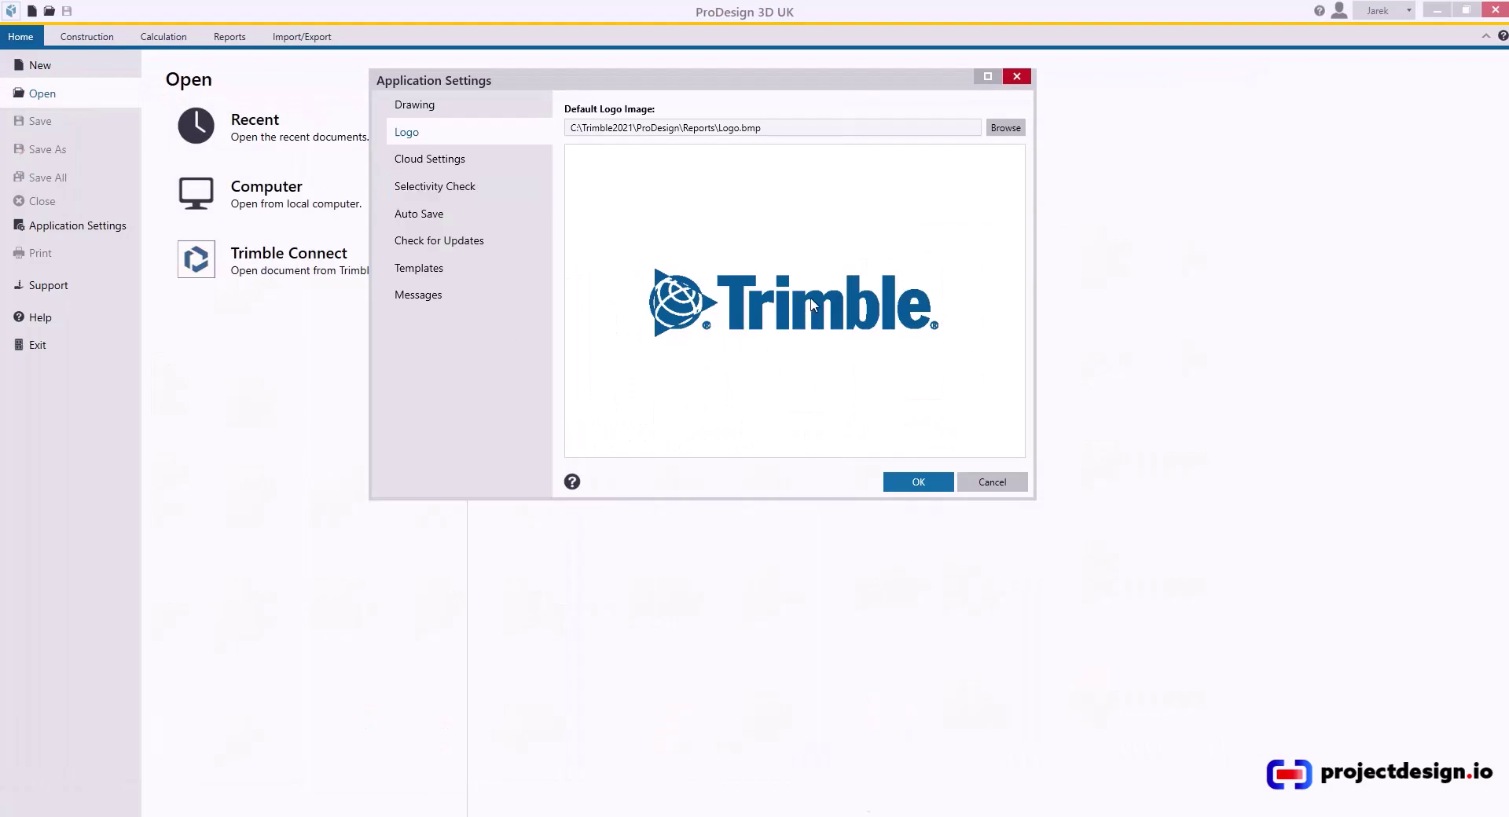
Step: Set PDio_ProDesign-8.png as the default report logo image
click(1013, 132)
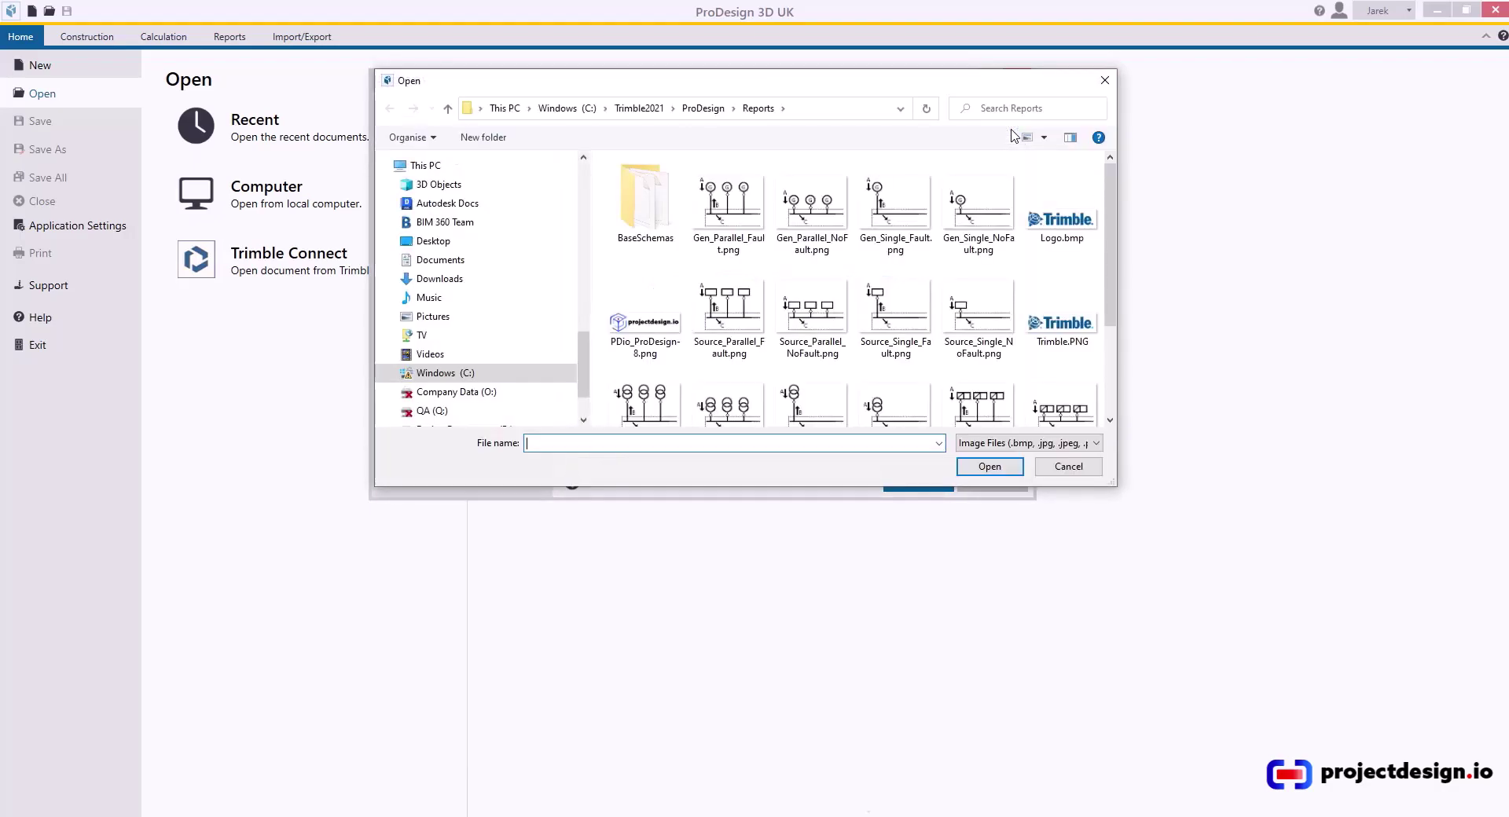
click(644, 318)
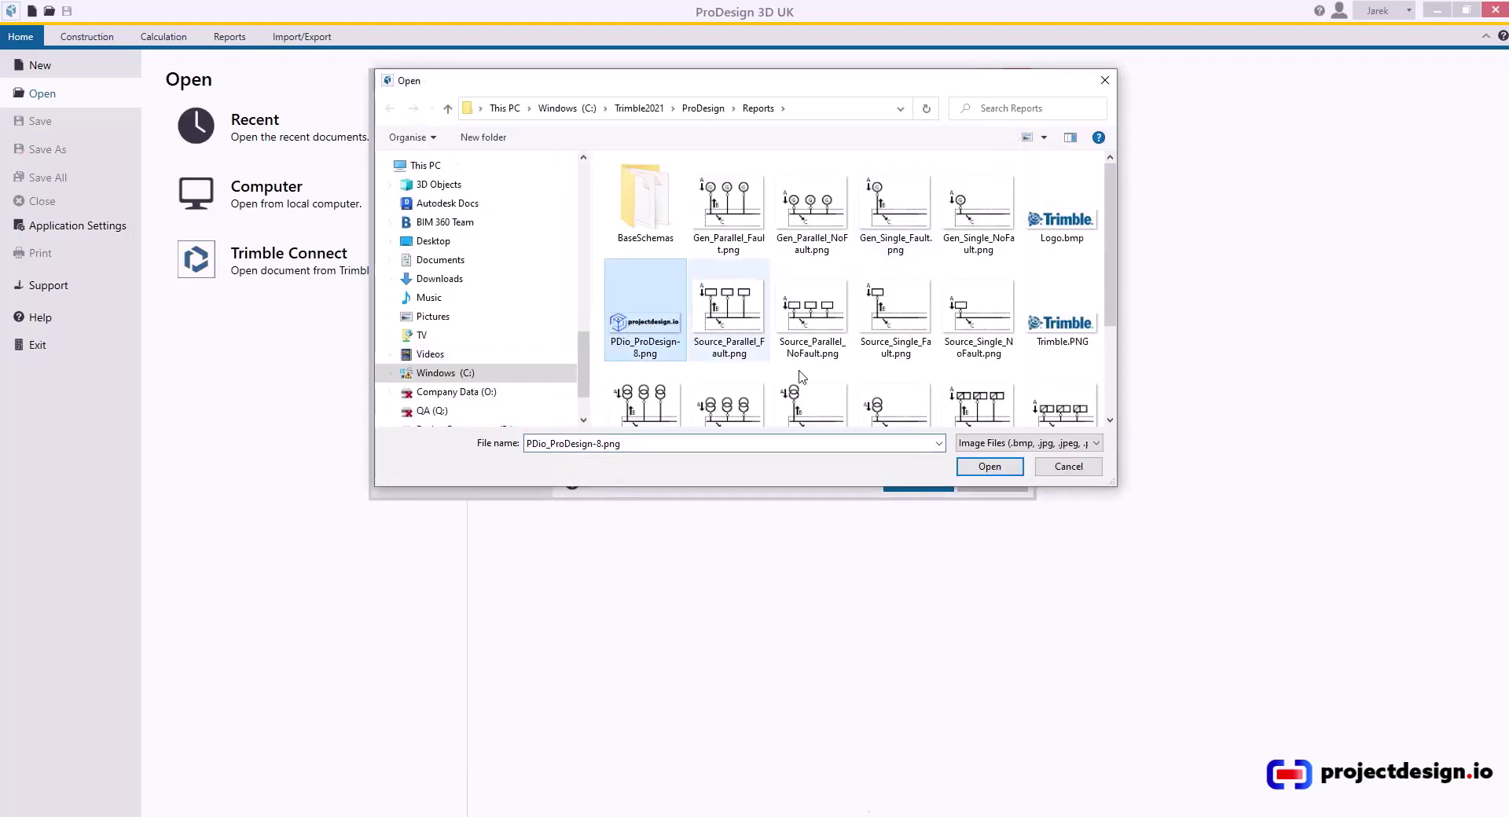
click(1001, 467)
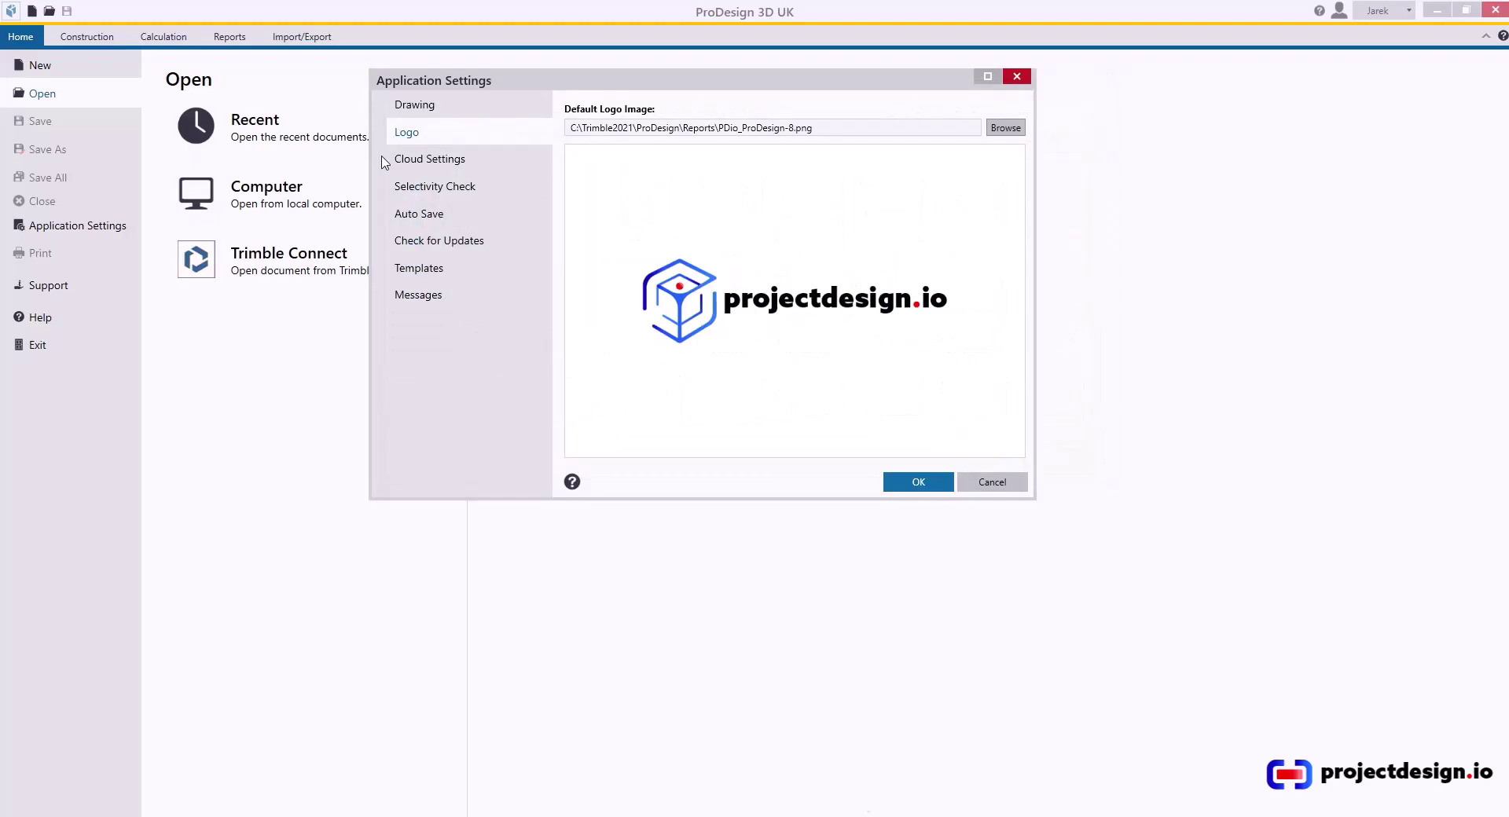
Step: Check the Cloud Settings page, then the Selectivity Check startup options
click(414, 161)
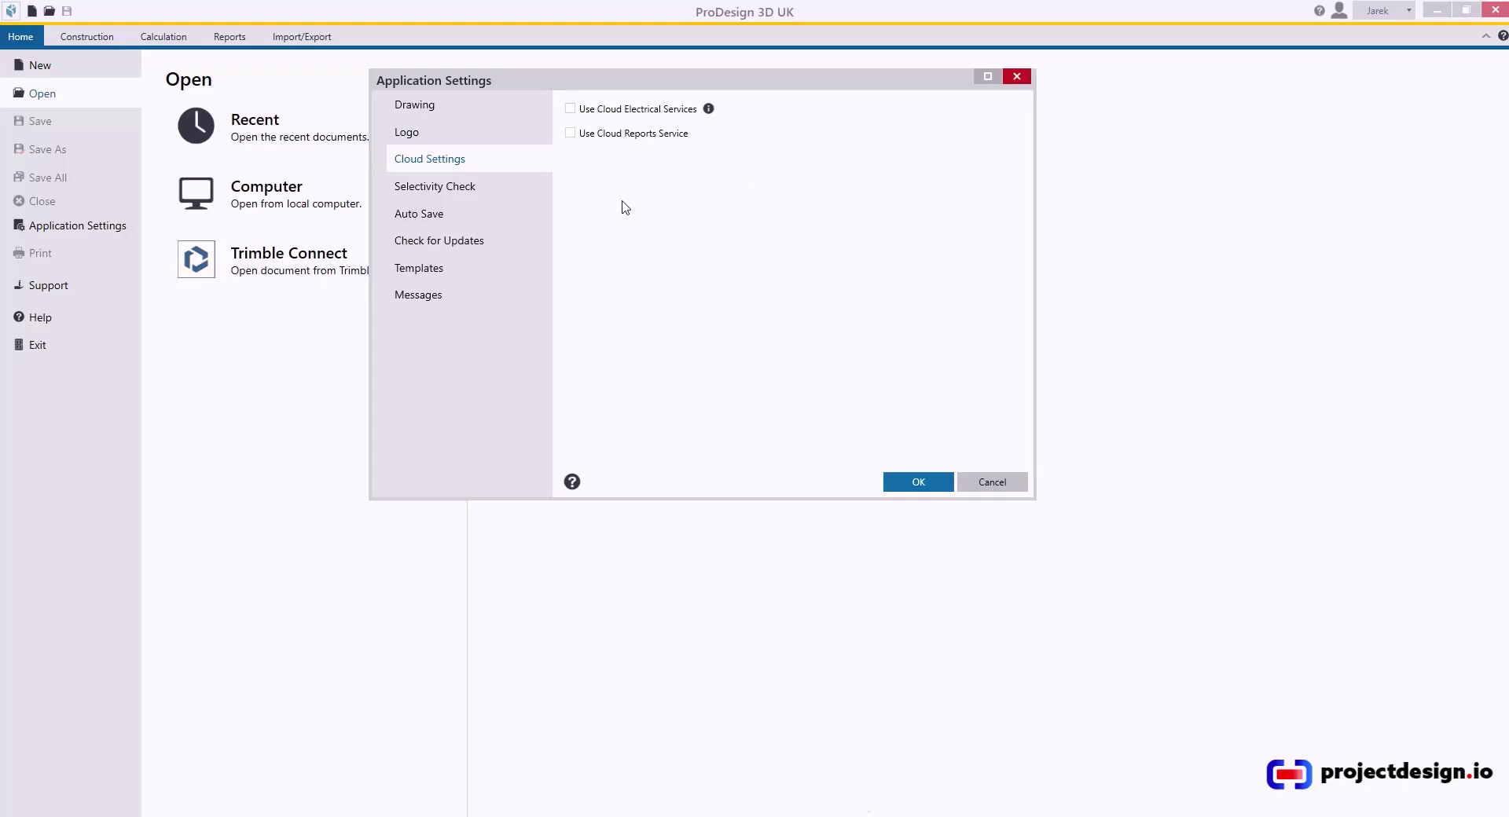
click(441, 199)
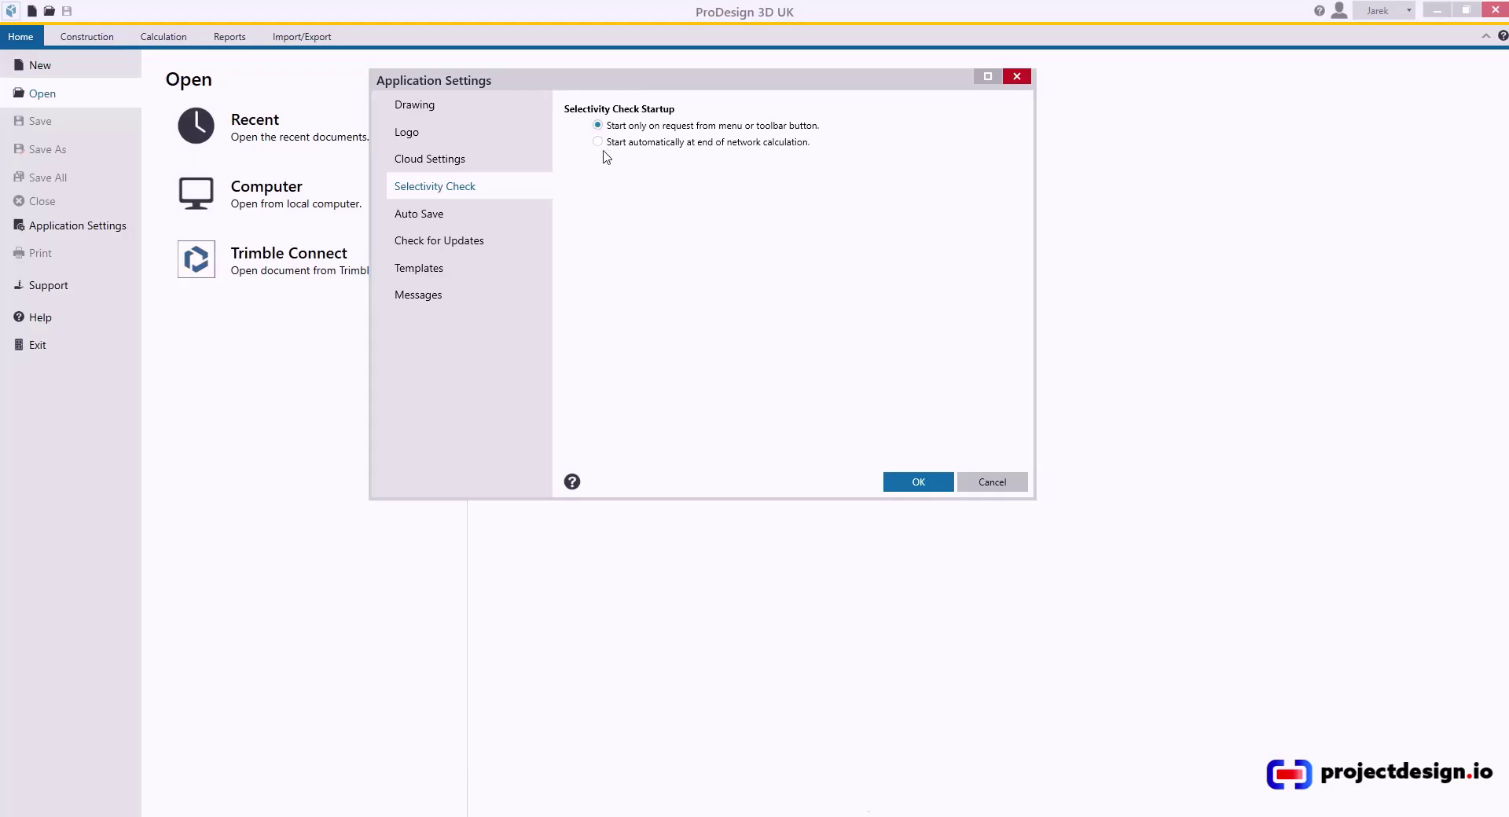
Step: Show the Auto Save page: on, every 15 minutes, into the AutoSave folder
click(474, 207)
click(689, 150)
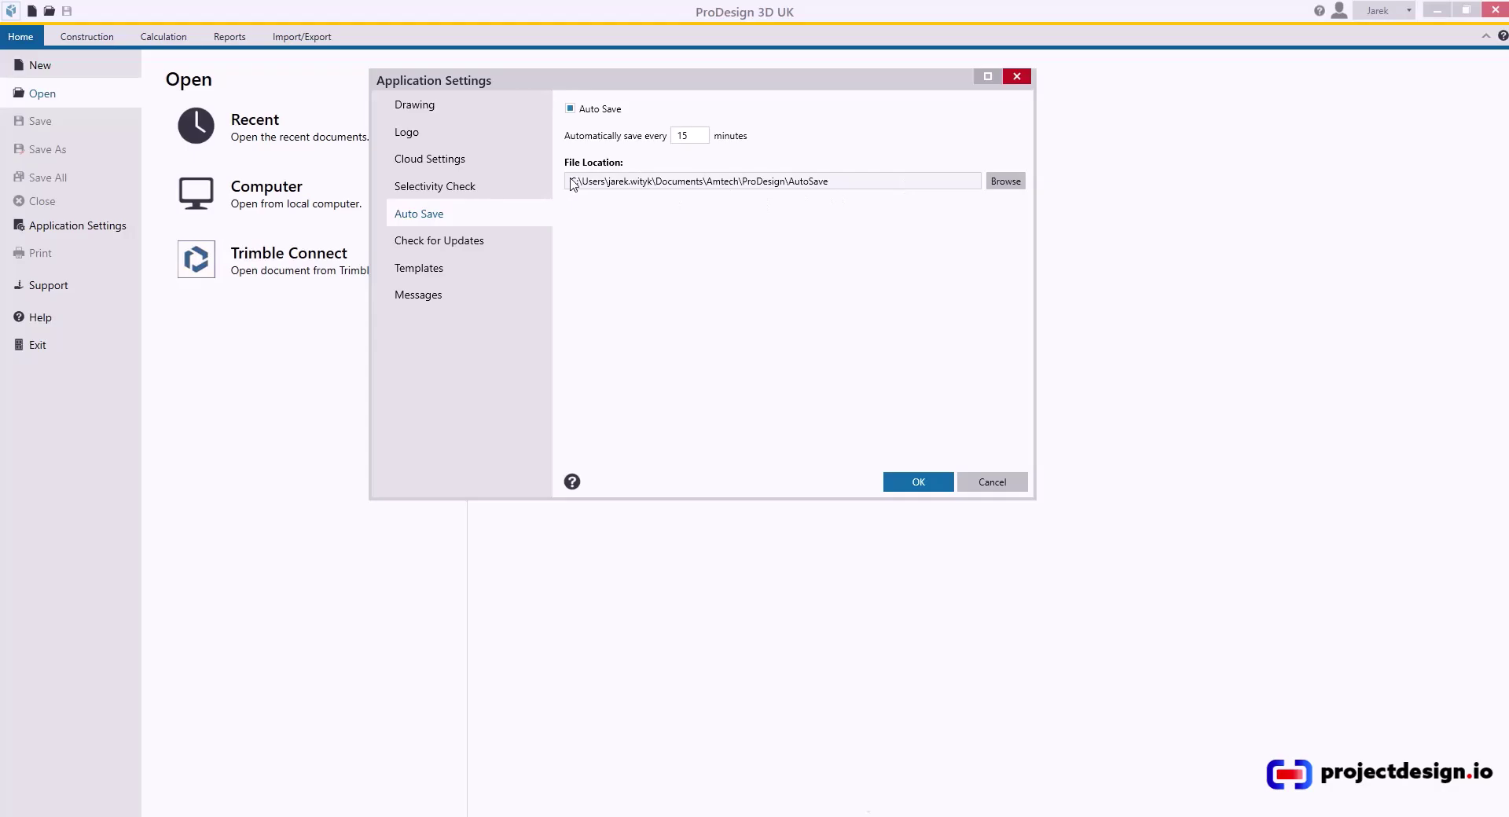
Step: Review the Check for Updates, Templates and Messages pages, then confirm the settings
click(452, 245)
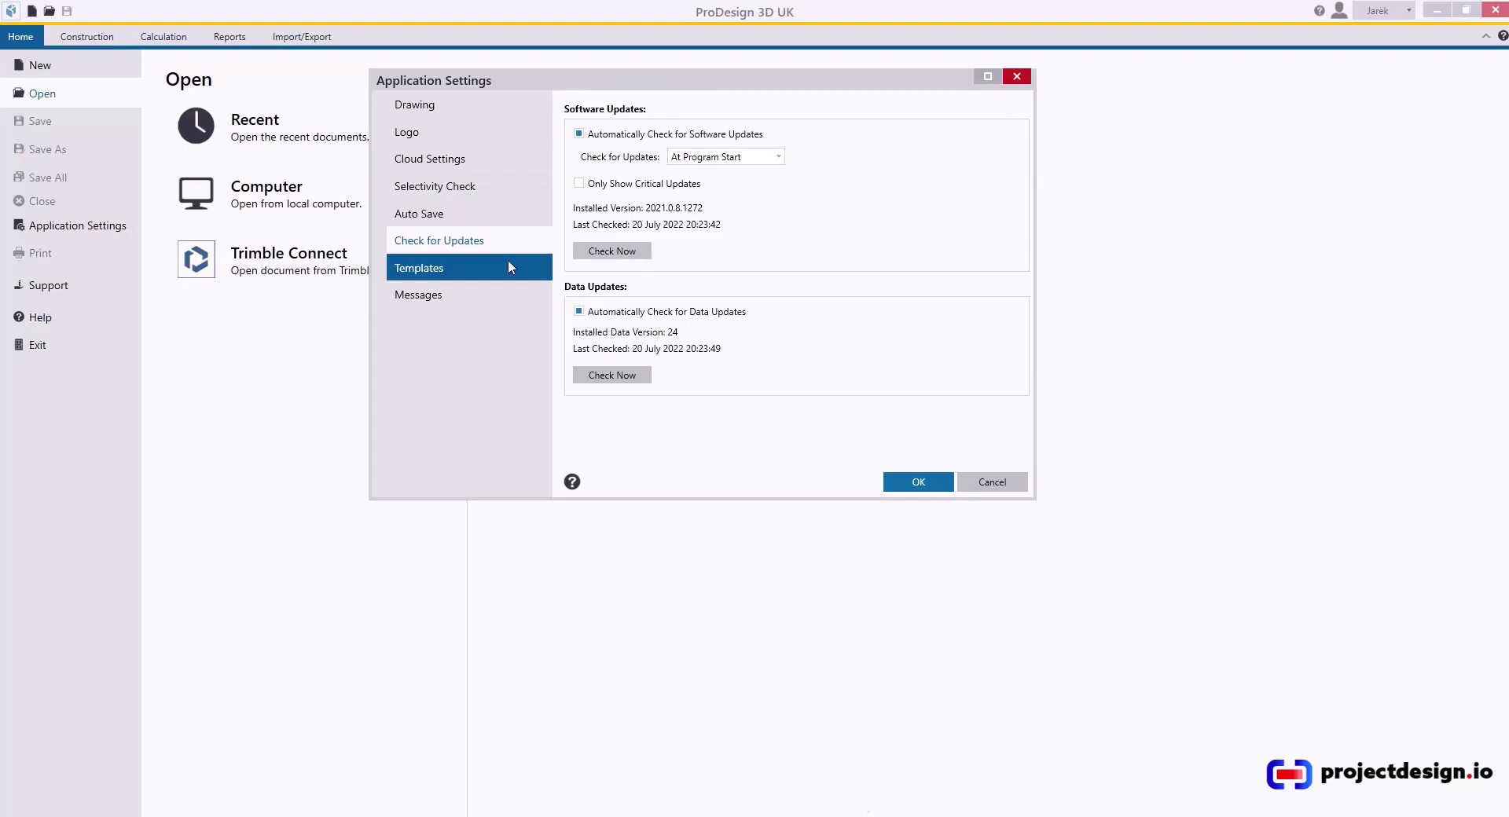
click(444, 267)
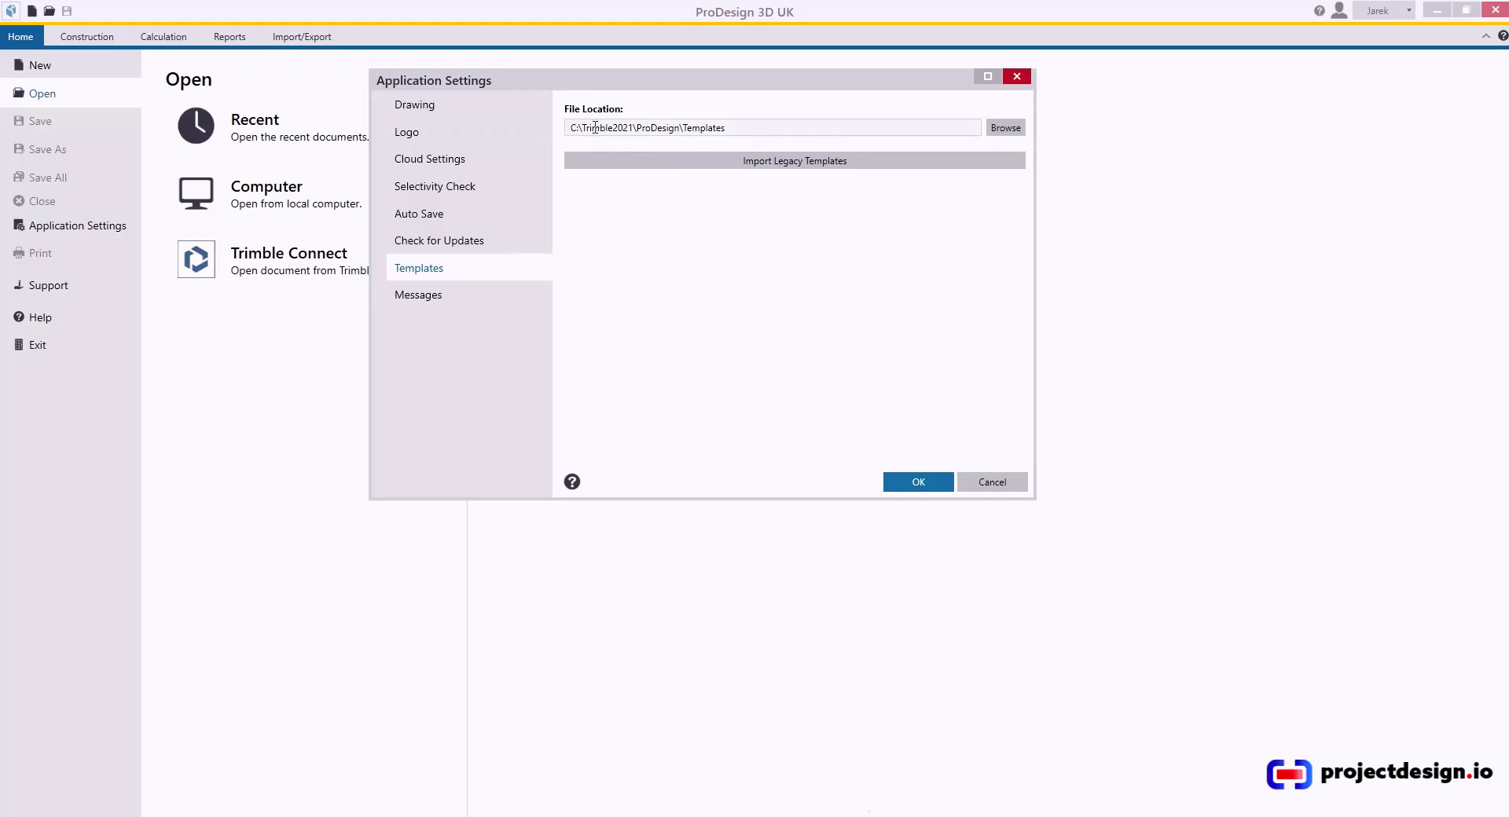
click(456, 291)
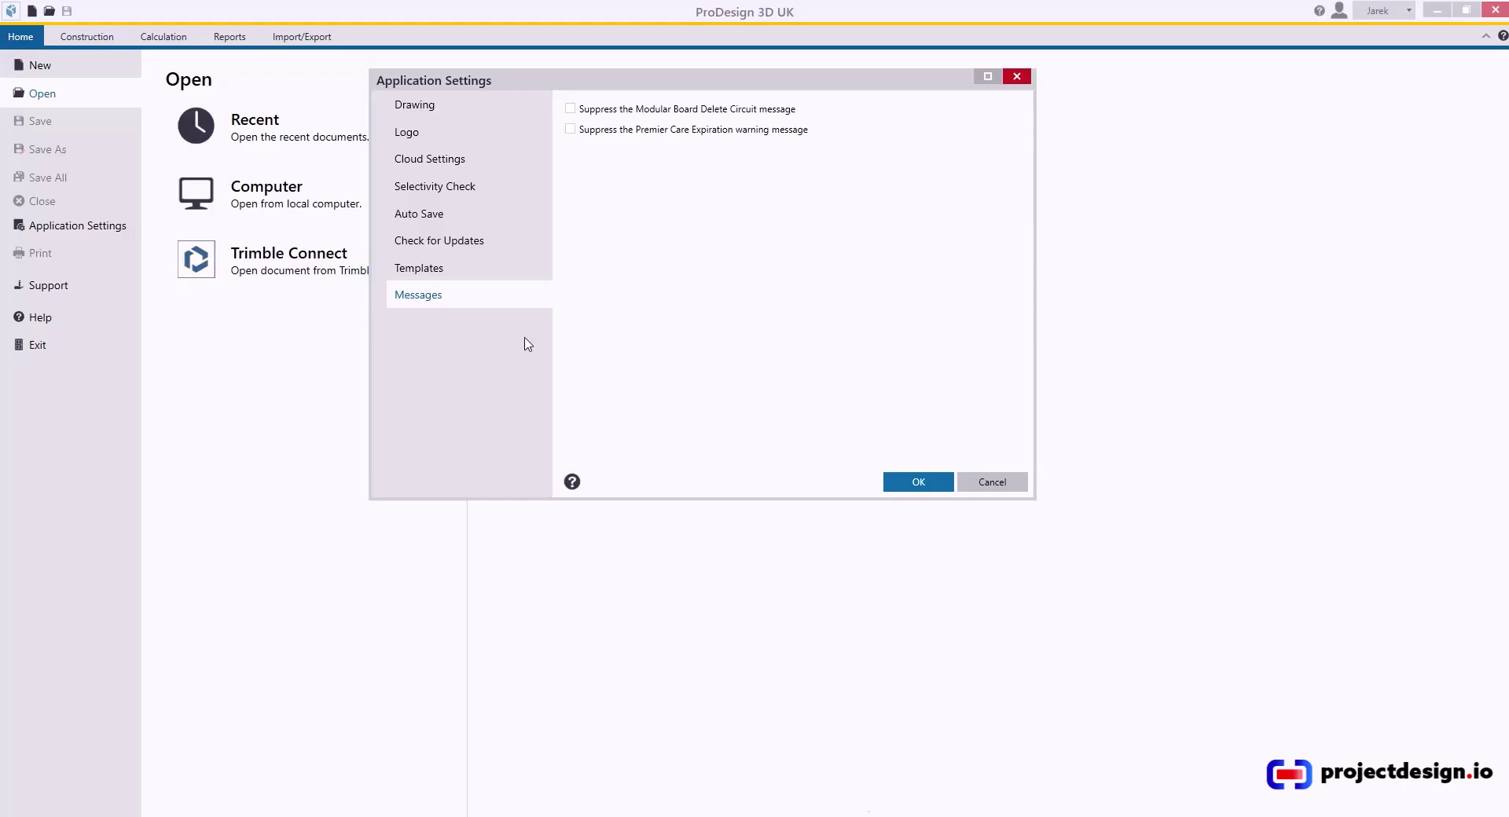
click(934, 487)
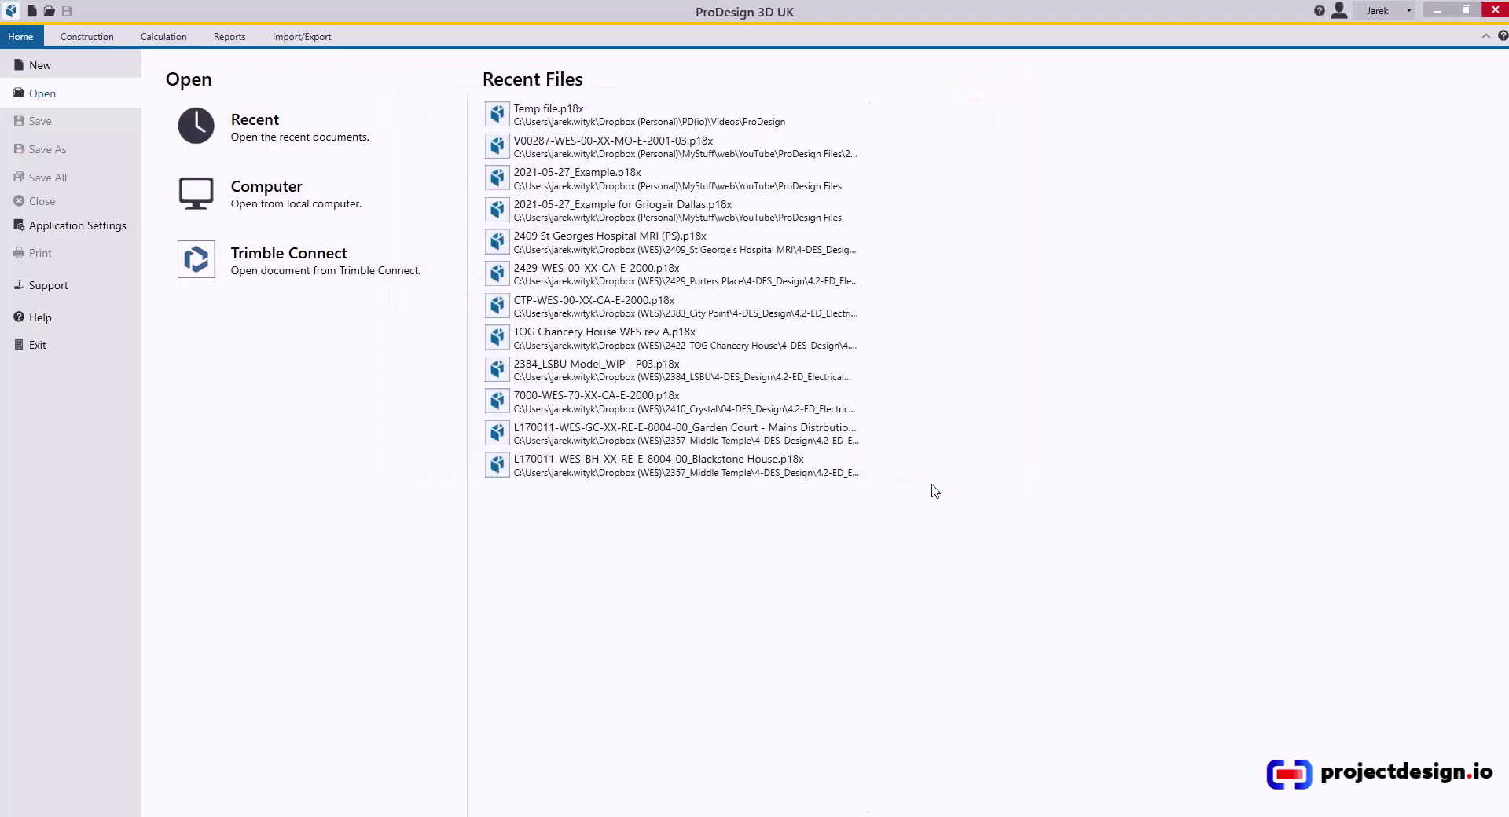